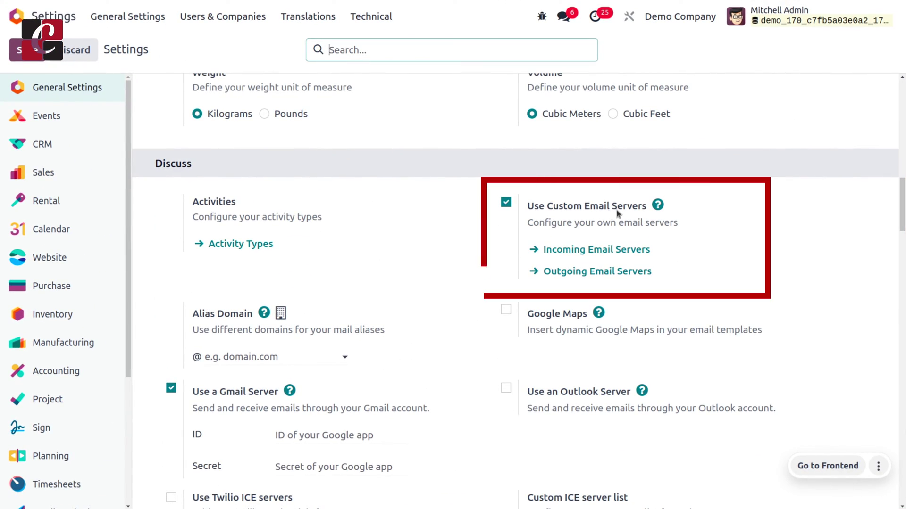
# Step: Show the Outgoing Mail Servers list with its smtp.gmail.com SSL/TLS server
pyautogui.click(553, 273)
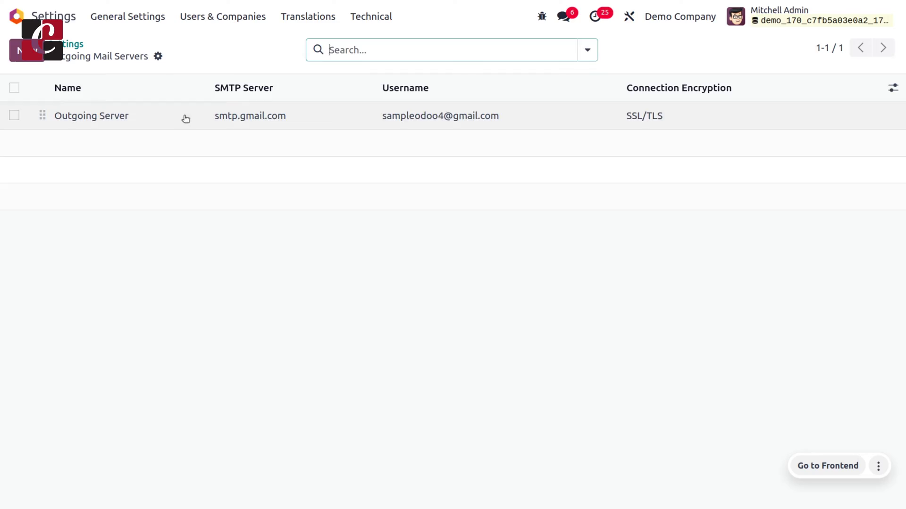
# Step: Open the existing Gmail Outgoing Server record
pyautogui.click(178, 117)
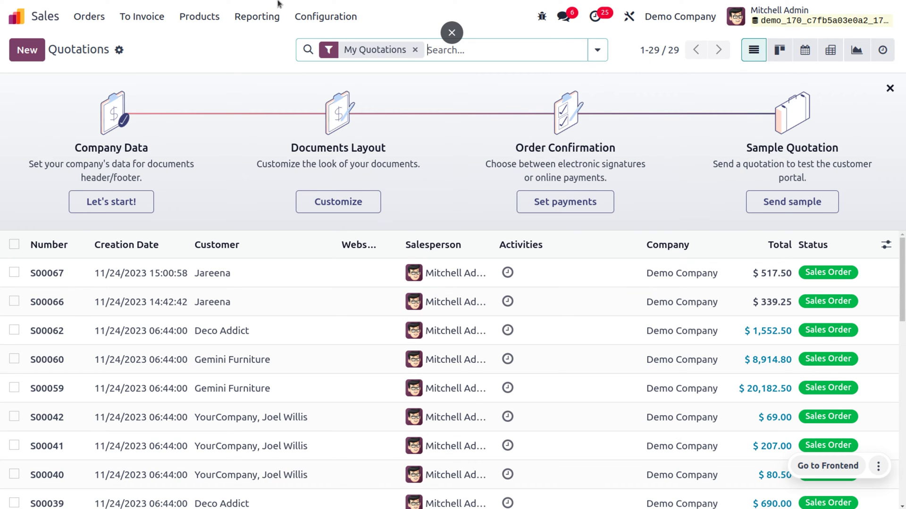
# Step: Check that Deliver Content by Email is enabled in Sales settings, then return home
pyautogui.click(321, 13)
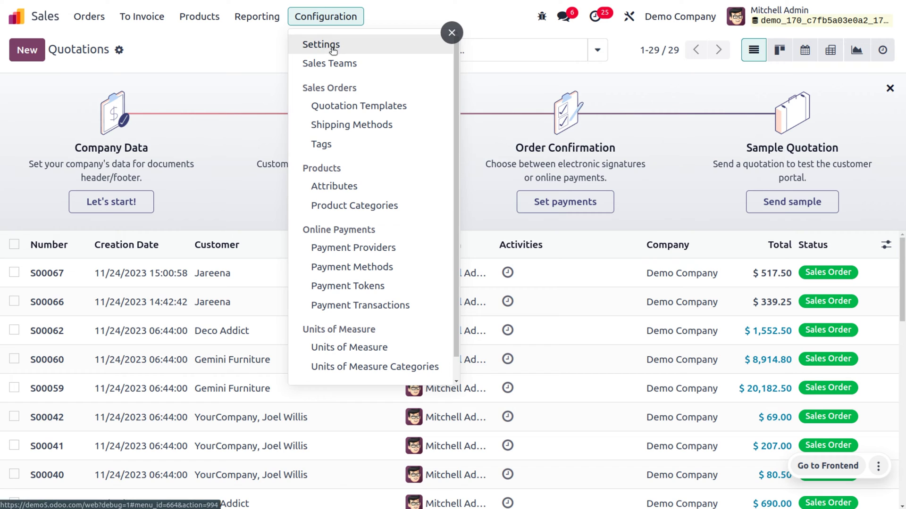
pyautogui.click(333, 47)
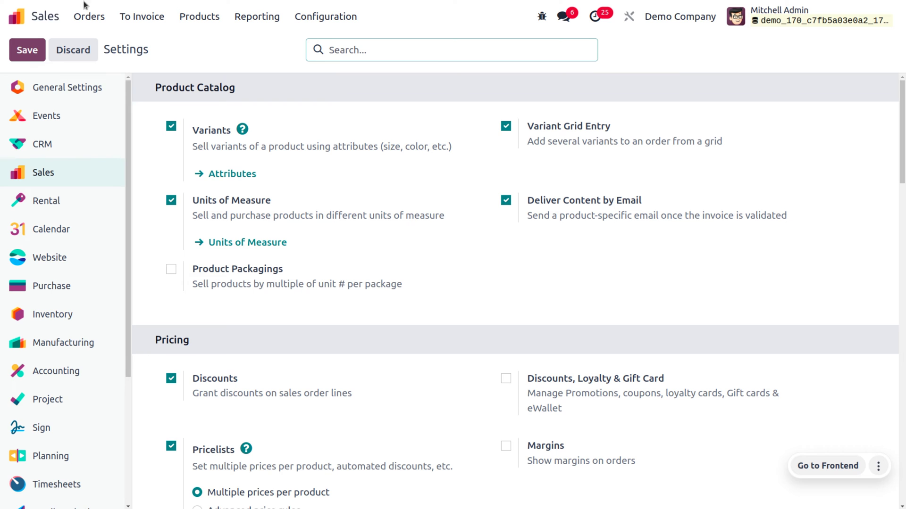
pyautogui.click(17, 18)
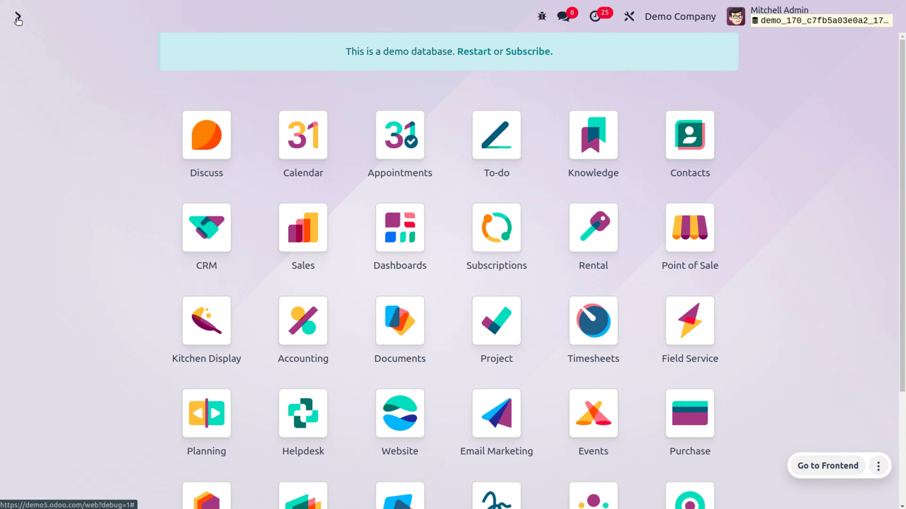
# Step: Open General Settings and scroll to the Discuss section's Use Custom Email Servers option
pyautogui.write('/genera')
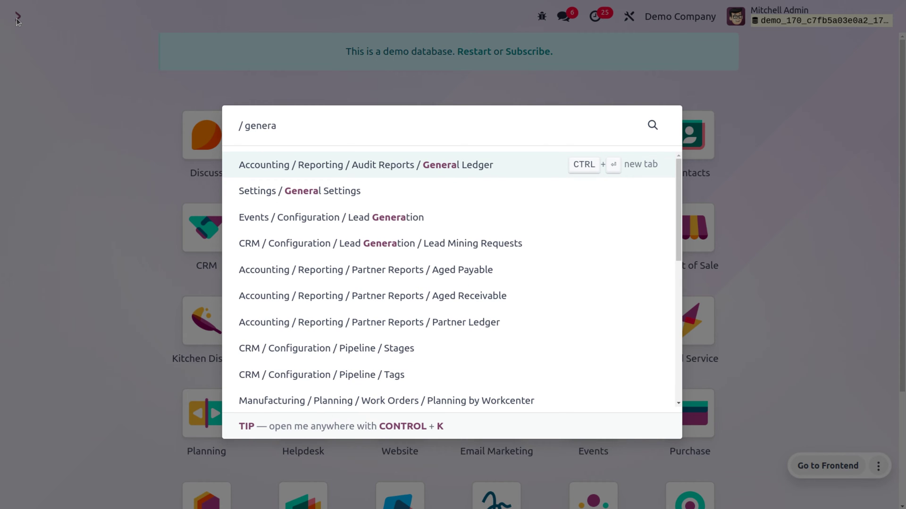
pyautogui.press('BackSpace')
pyautogui.press('BackSpace')
pyautogui.press('BackSpace')
pyautogui.press('BackSpace')
pyautogui.press('BackSpace')
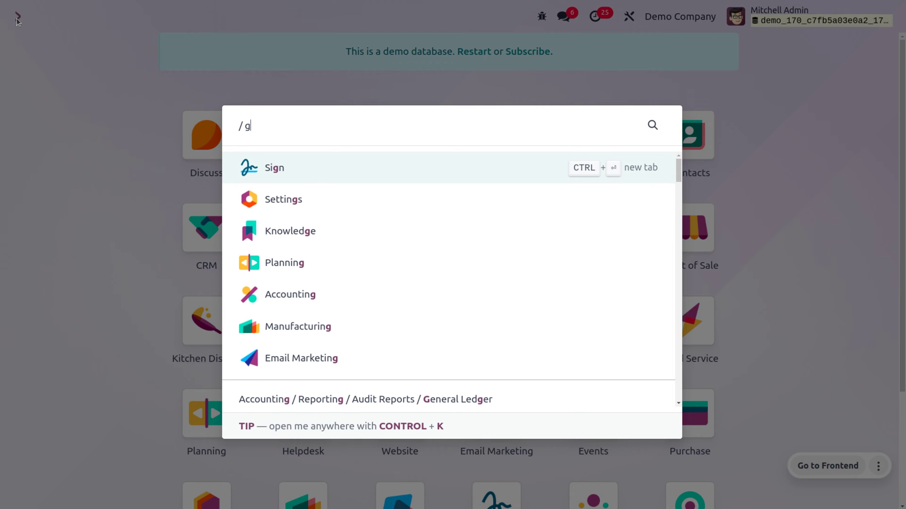
pyautogui.press('BackSpace')
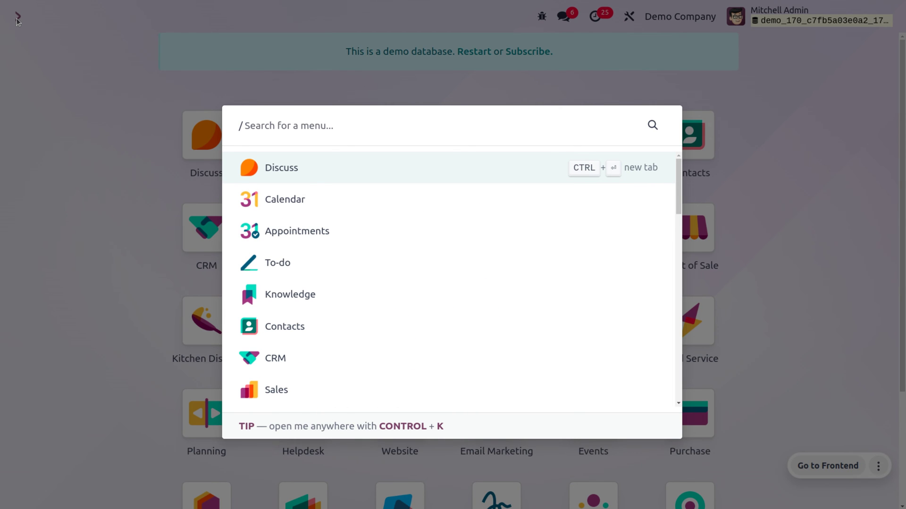
pyautogui.press('Escape')
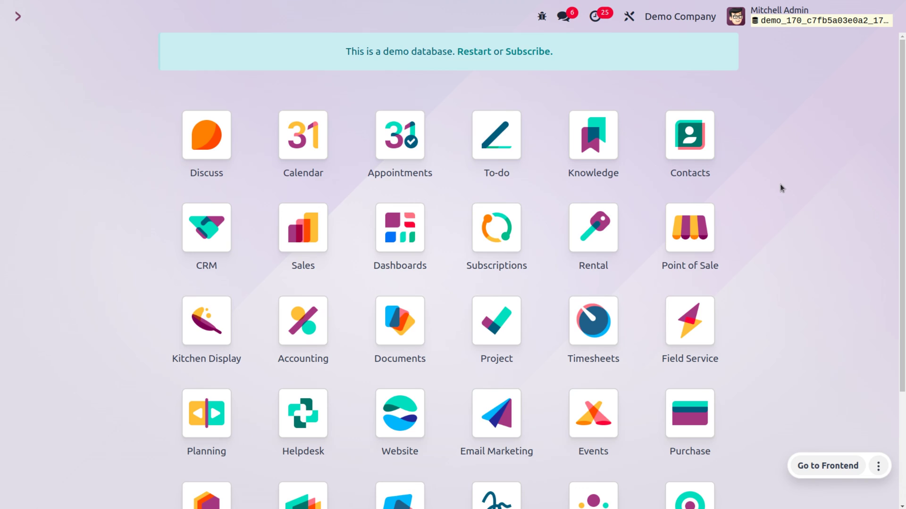
pyautogui.scroll(-3, 493, 293)
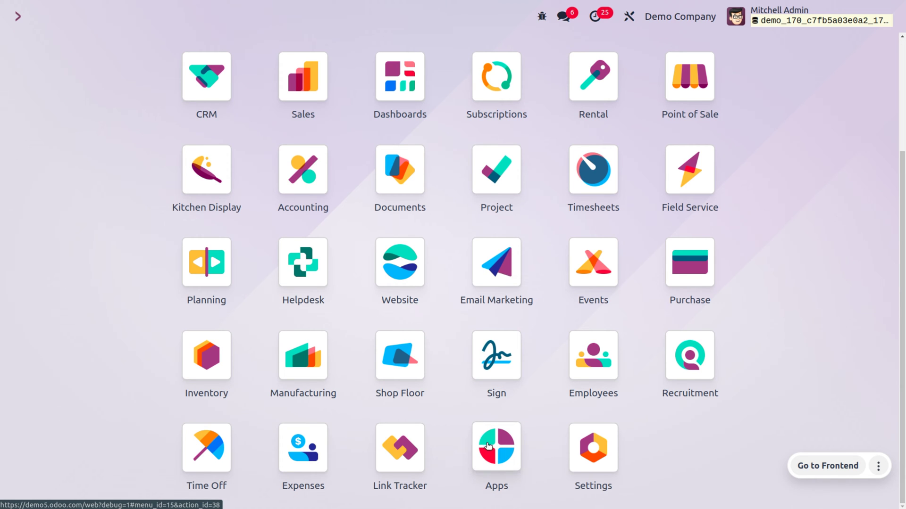
pyautogui.click(578, 451)
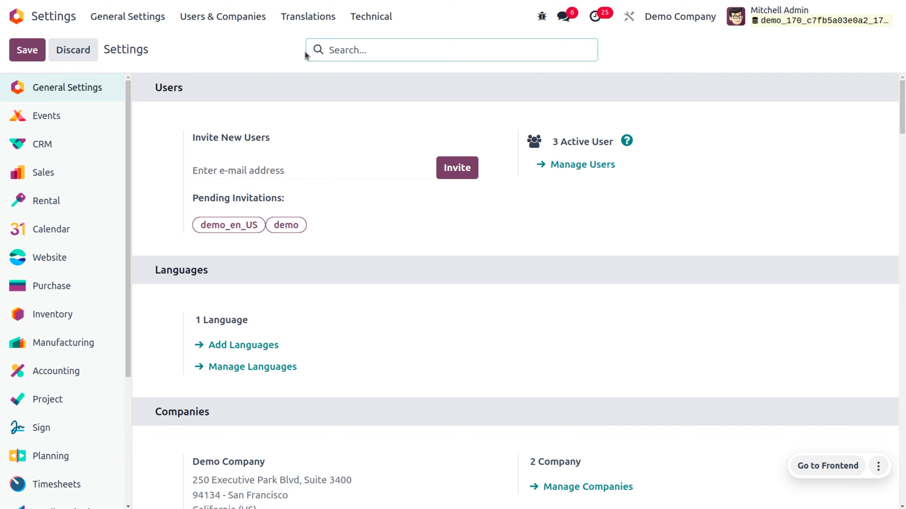
pyautogui.scroll(-8, 256, 226)
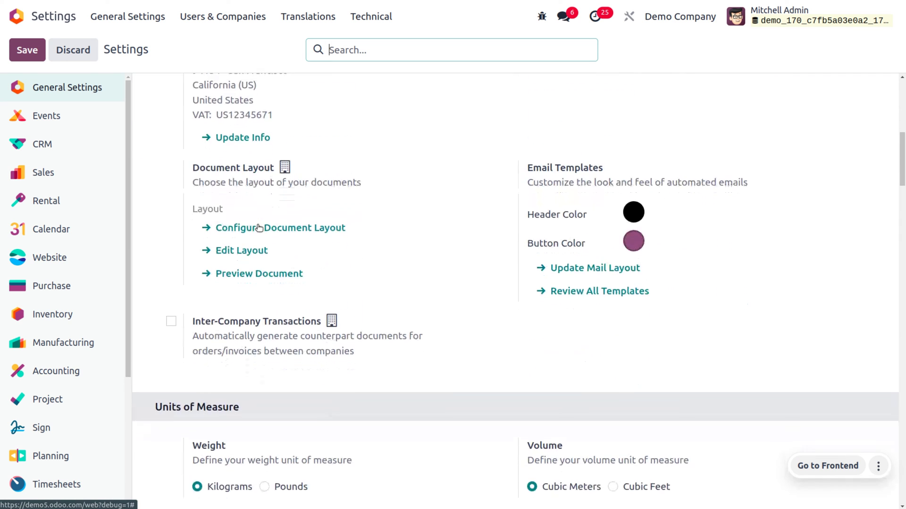
pyautogui.scroll(-8, 259, 228)
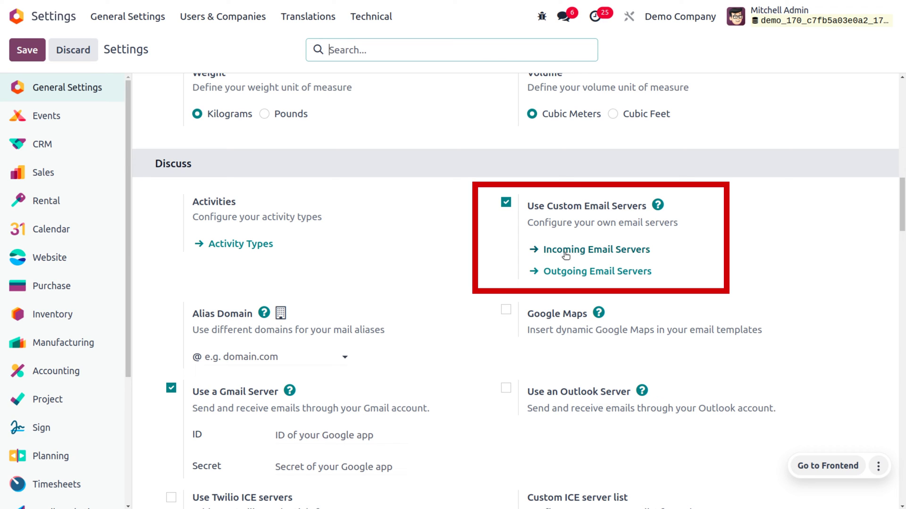
# Step: Test the connection of the smtp.gmail.com outgoing server (port 465, SSL/TLS)
pyautogui.click(553, 276)
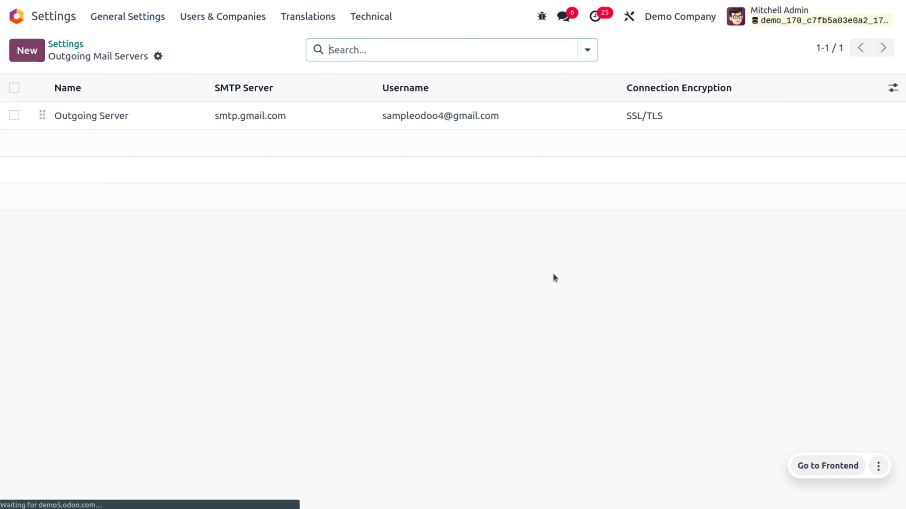
pyautogui.click(179, 118)
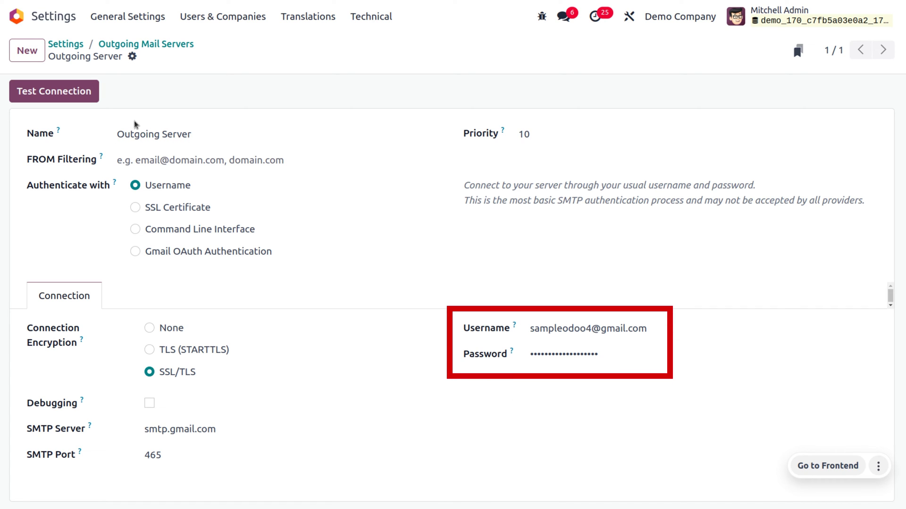
pyautogui.click(90, 99)
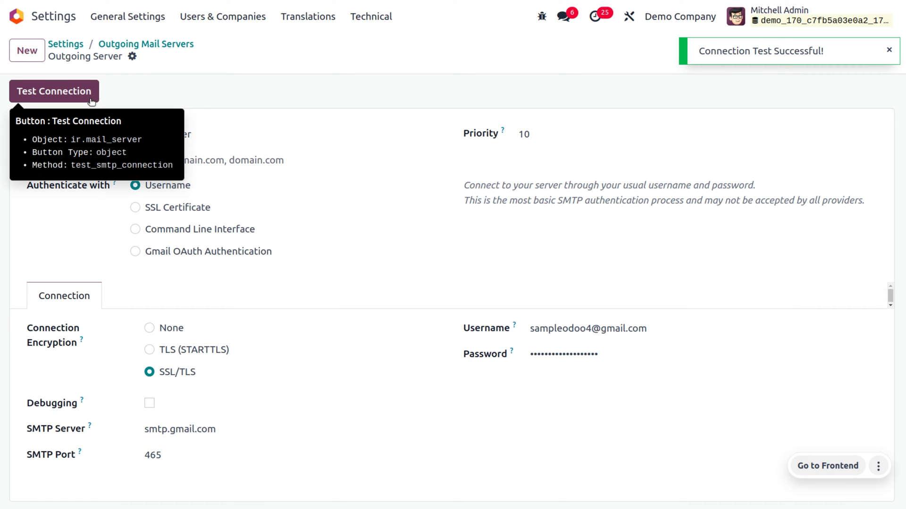
pyautogui.click(15, 18)
# Step: Open the Desk Combination product from the Sales products catalogue
pyautogui.write('sa')
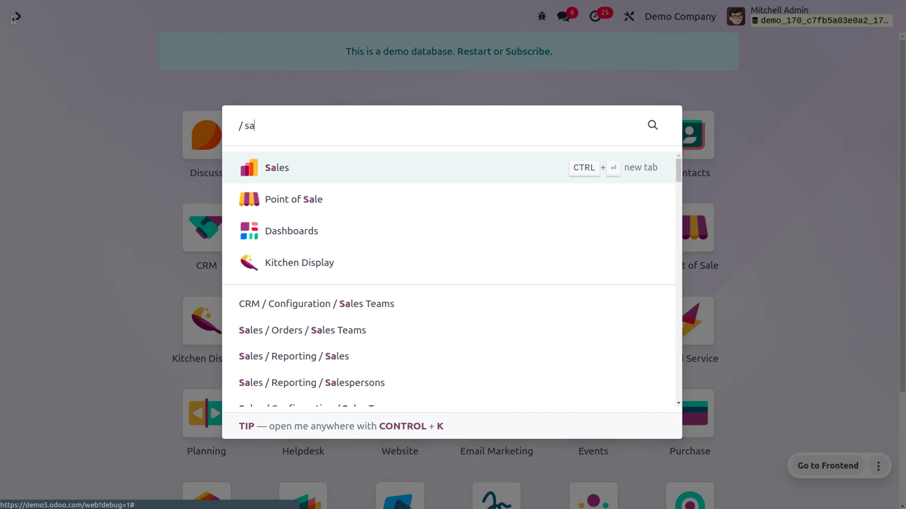
pyautogui.press('Return')
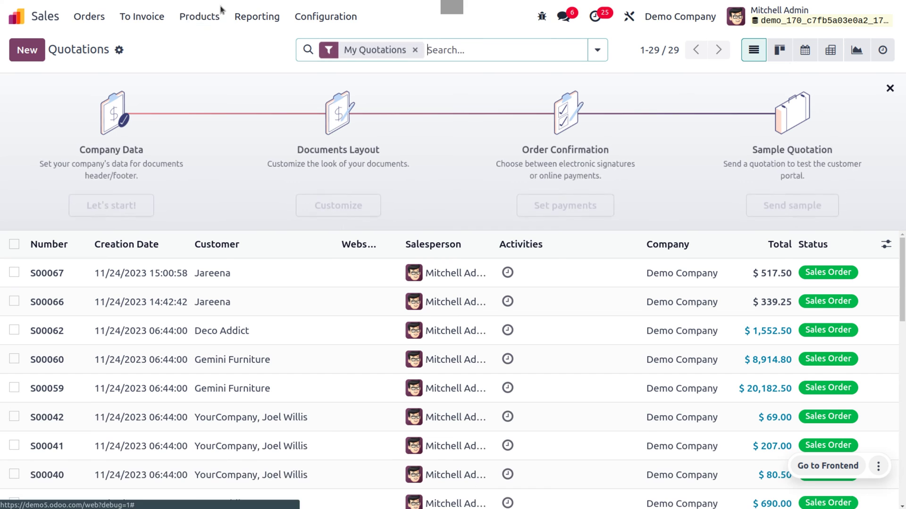
pyautogui.click(199, 17)
pyautogui.click(200, 43)
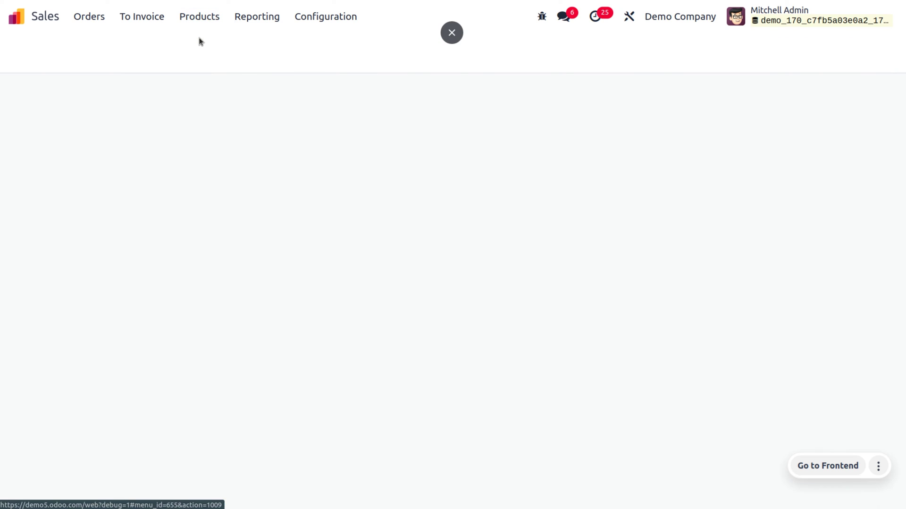
pyautogui.click(144, 97)
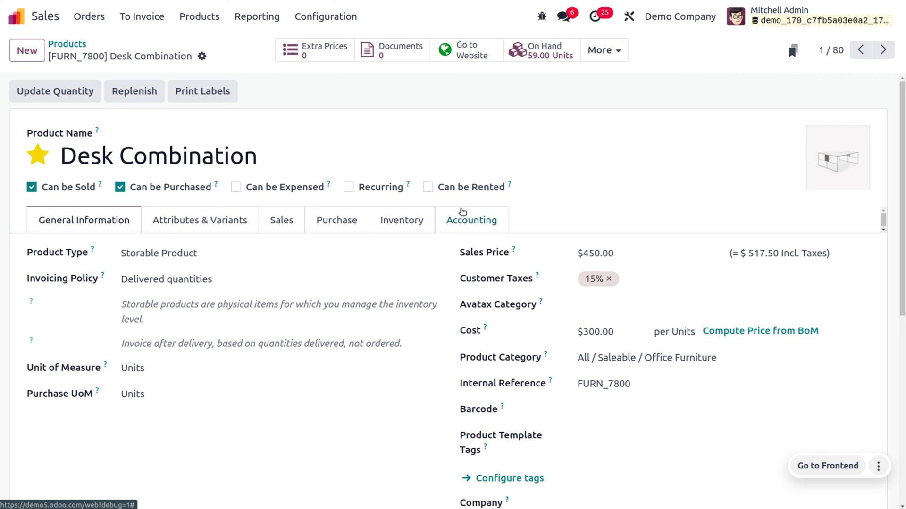
# Step: Set Warranty as the product's automatic email template at invoice
pyautogui.click(476, 219)
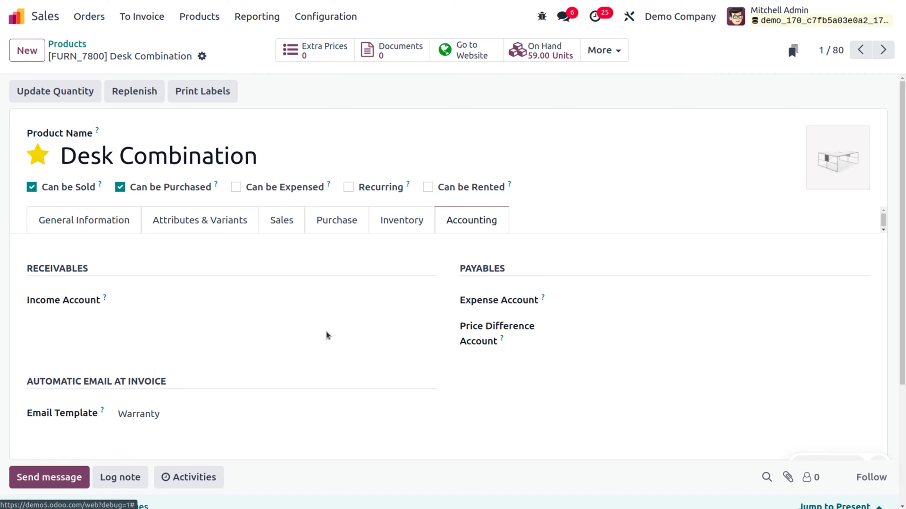
pyautogui.scroll(-3, 326, 333)
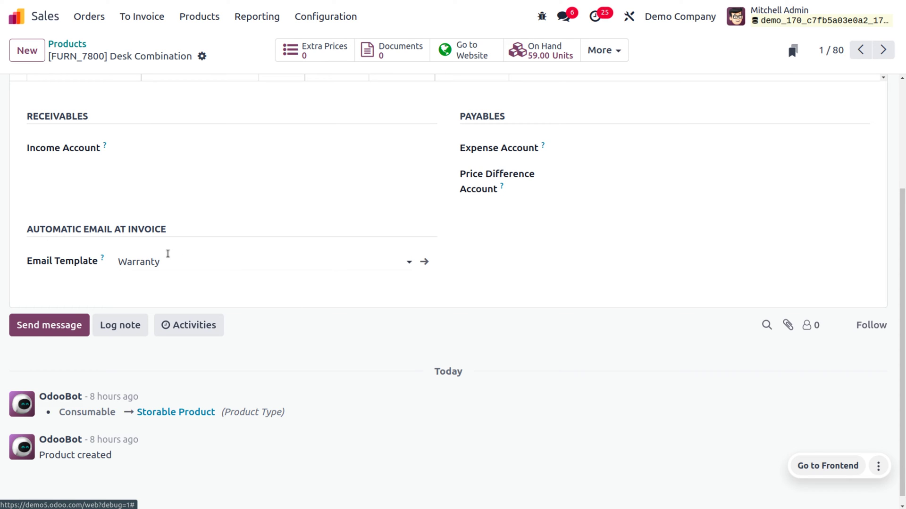
pyautogui.scroll(3, 168, 253)
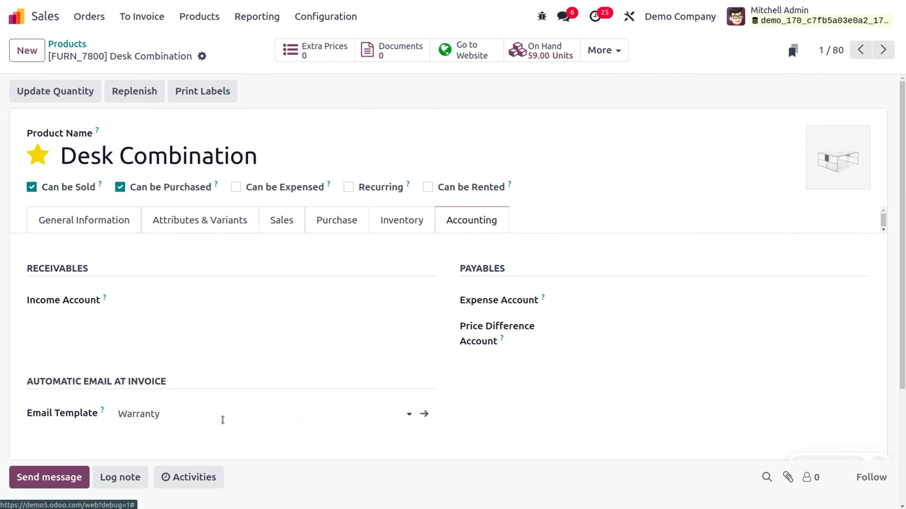
# Step: Verify the Warranty template carries H_ProductCatalog-16pgs.pdf, then go to Quotations
pyautogui.click(424, 414)
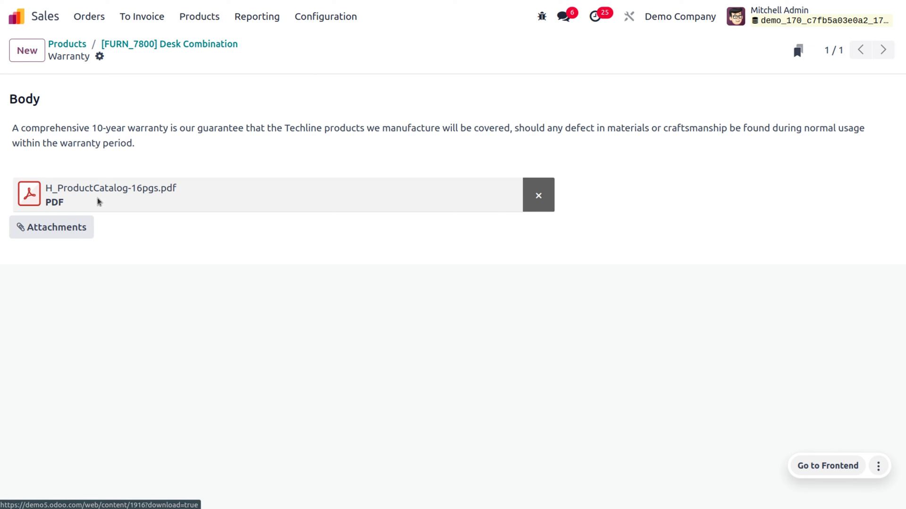
pyautogui.moveTo(125, 194)
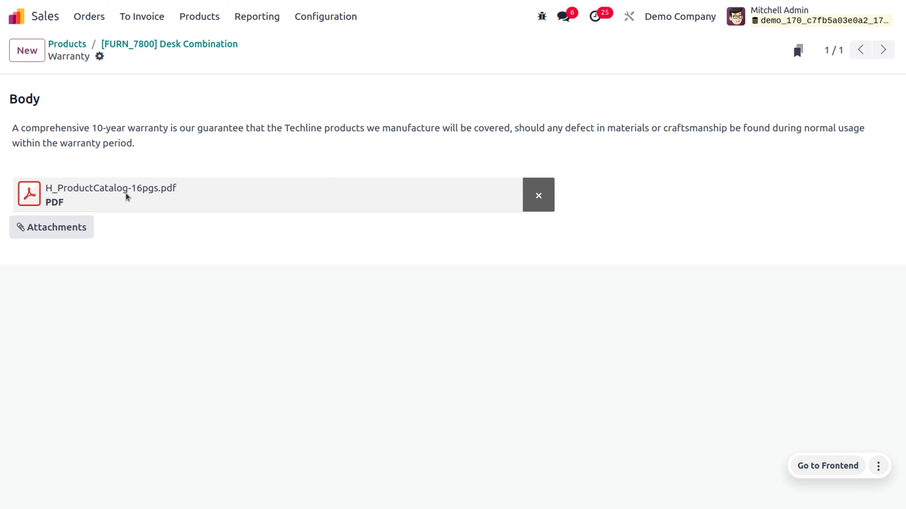
pyautogui.click(83, 14)
pyautogui.click(102, 42)
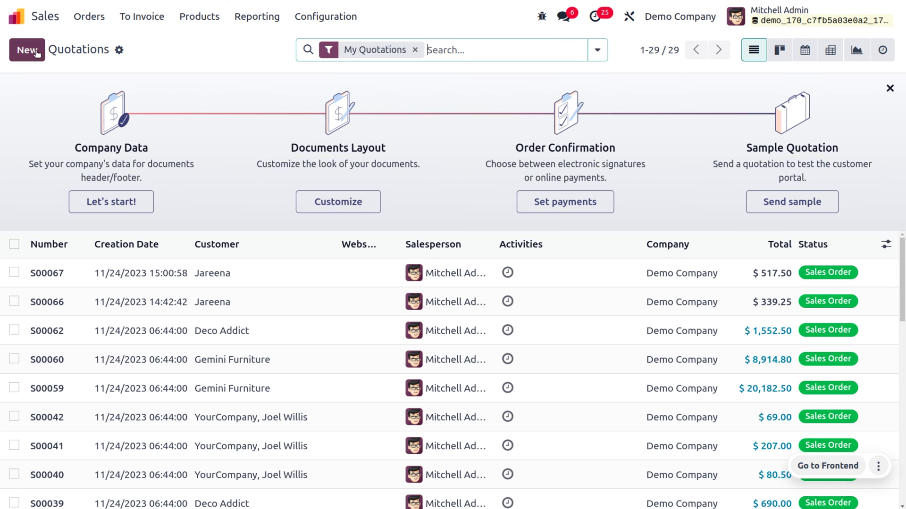
# Step: Start new quotation S00068 and select its customer
pyautogui.click(35, 50)
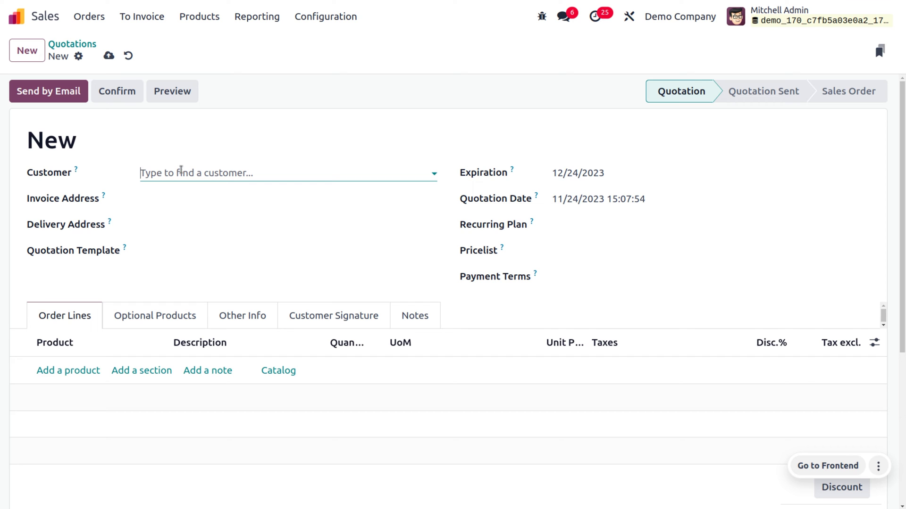
pyautogui.click(181, 172)
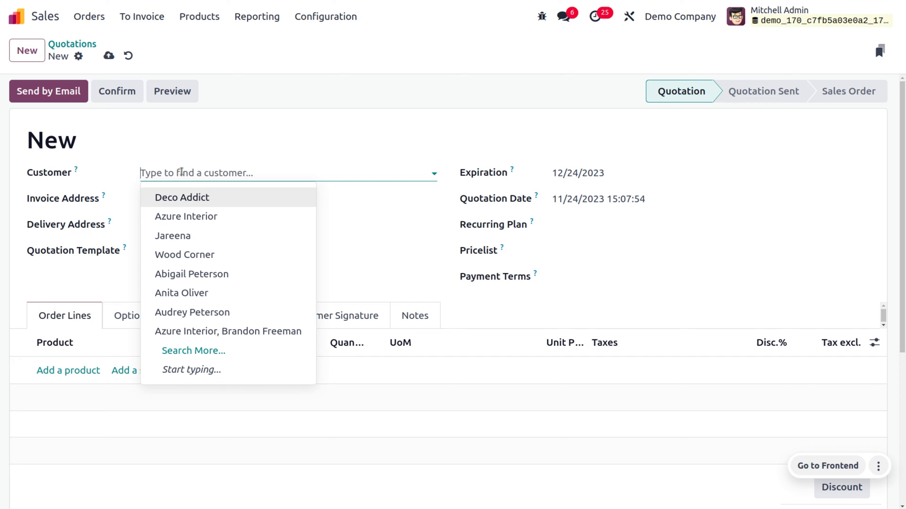
pyautogui.click(197, 240)
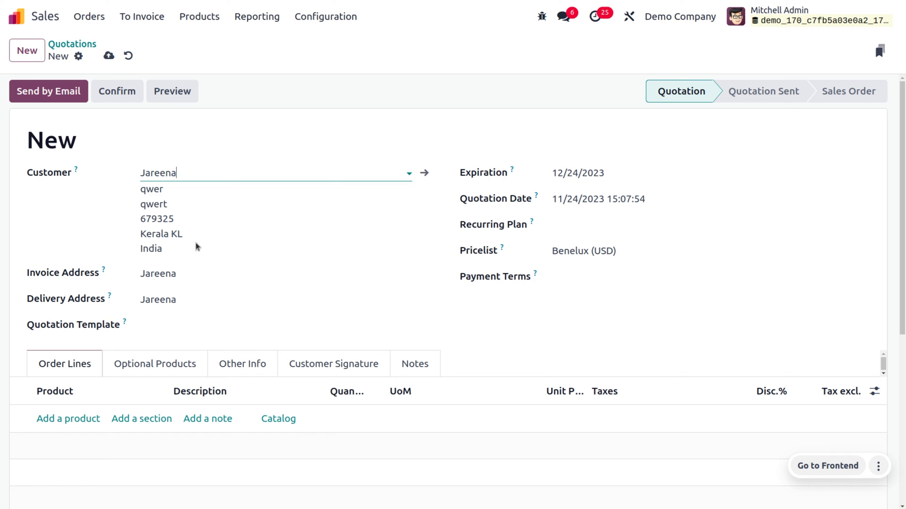
pyautogui.click(420, 175)
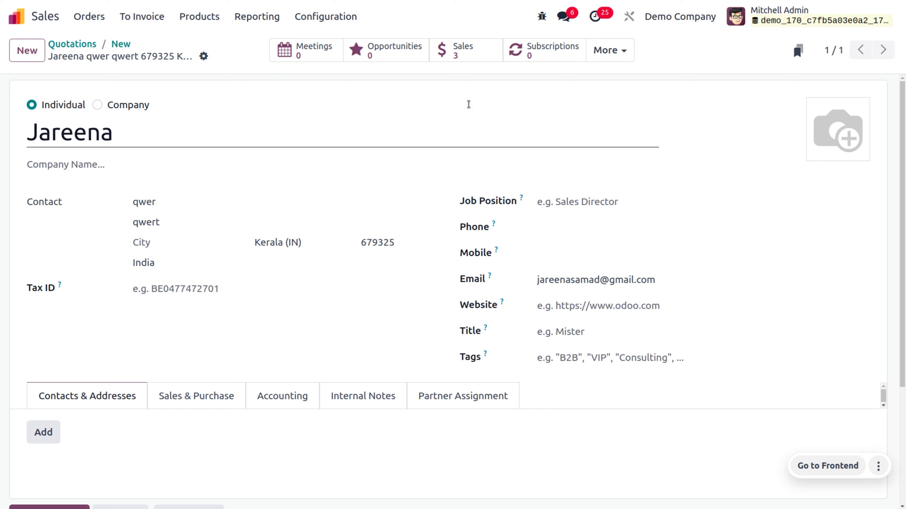
pyautogui.click(119, 43)
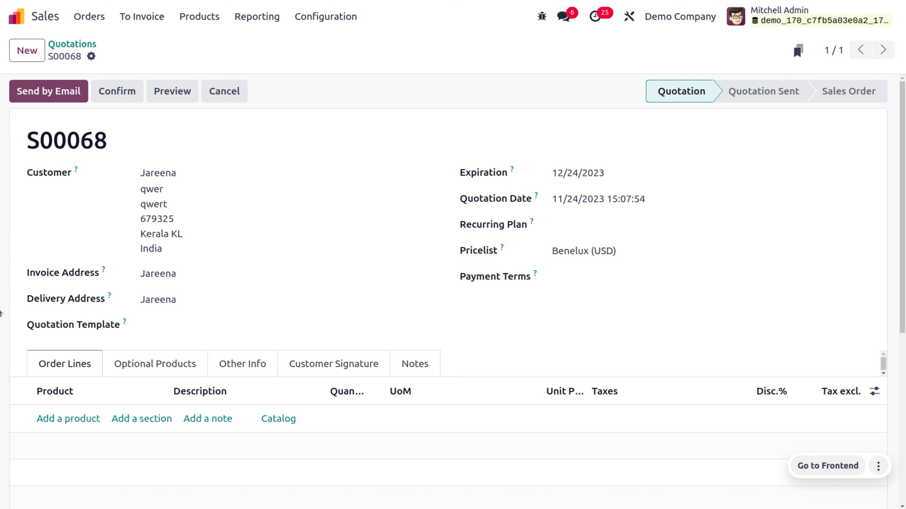
# Step: Add a [FURN_7800] Desk Combination line at 450.00 with 15% tax
pyautogui.click(75, 418)
pyautogui.click(76, 415)
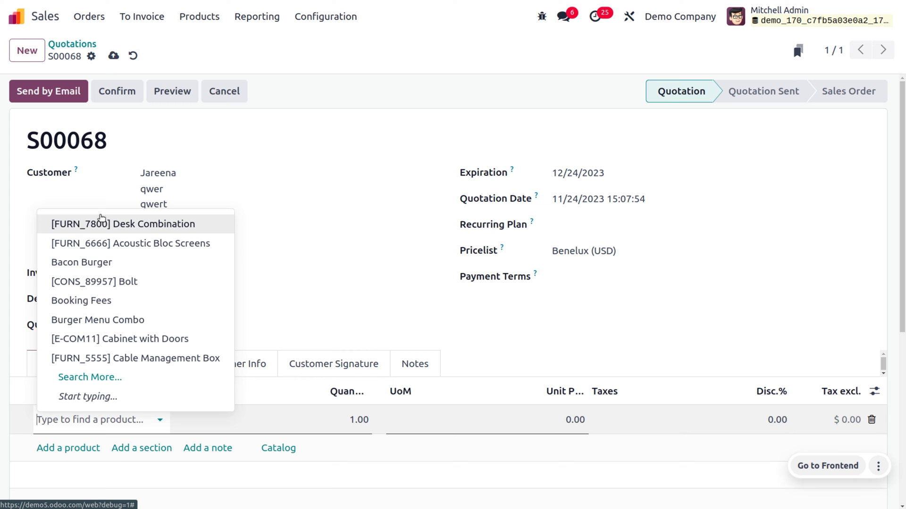
pyautogui.click(110, 223)
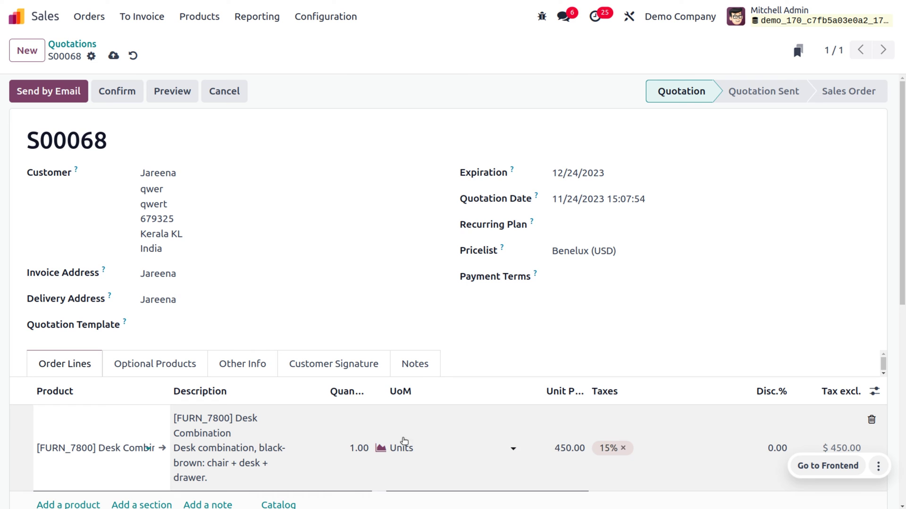
# Step: Confirm S00068, validate delivery WH/OUT/00027, and start a Regular invoice
pyautogui.click(108, 85)
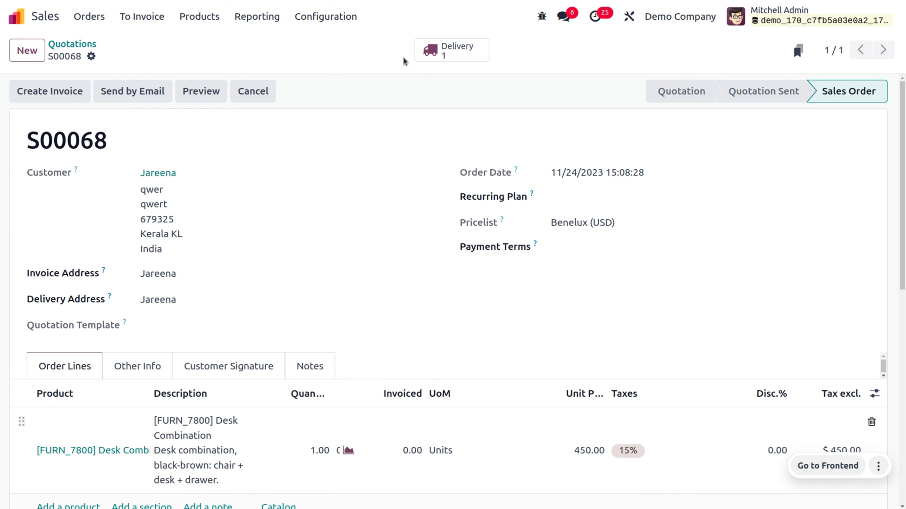
pyautogui.click(427, 47)
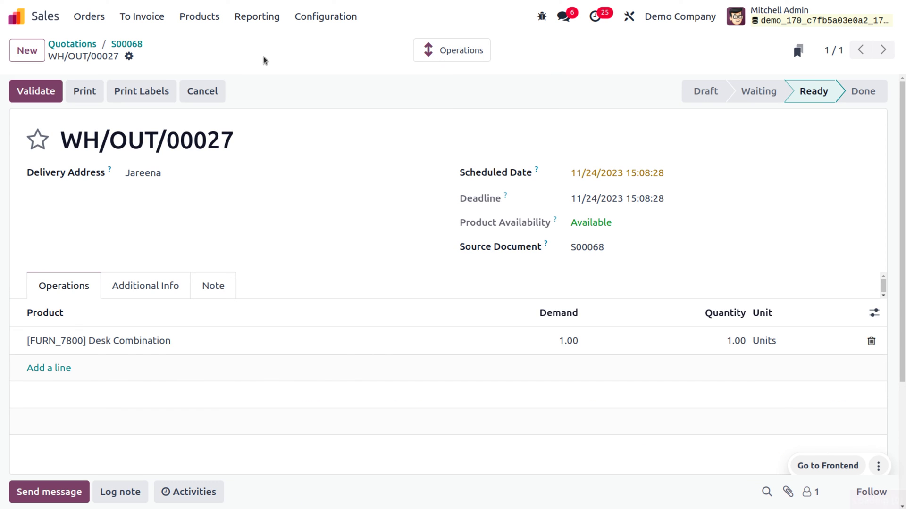
pyautogui.click(49, 89)
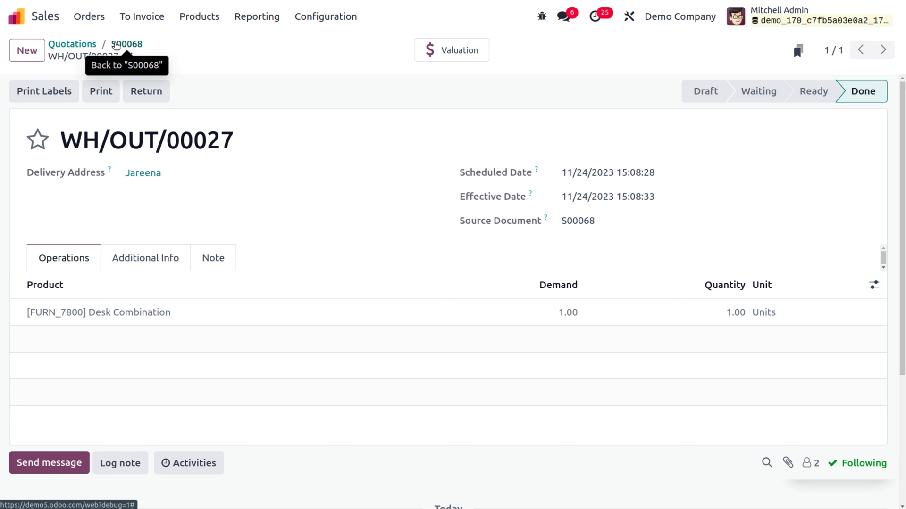
pyautogui.click(116, 45)
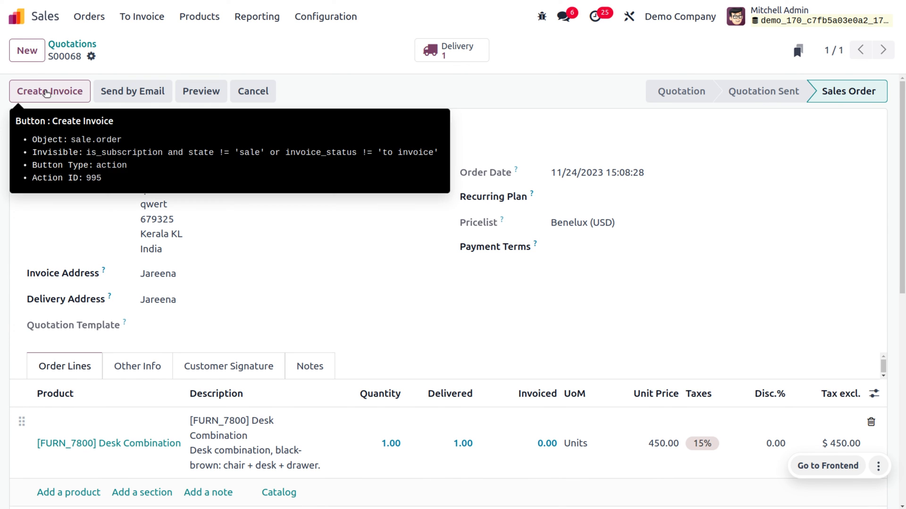
pyautogui.click(46, 94)
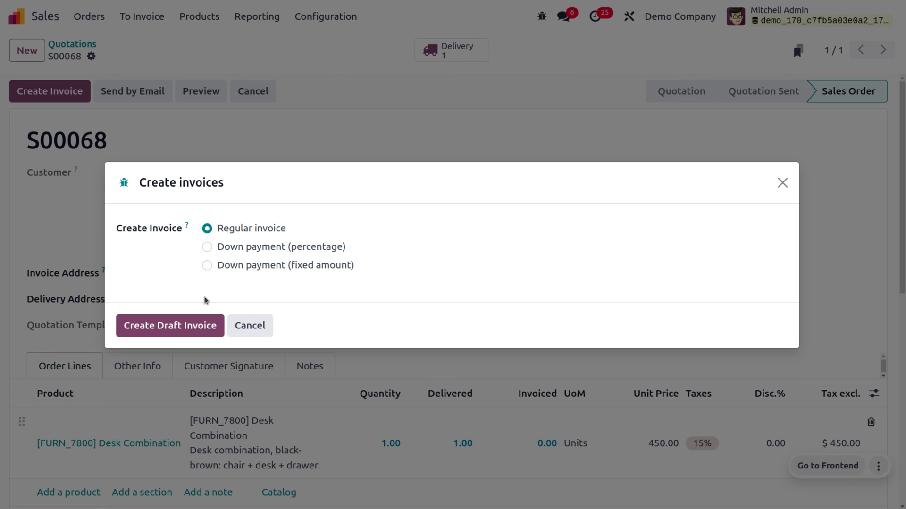
# Step: Create and post invoice INV/2023/00007 for Desk Combination, 450.00 plus 15% tax
pyautogui.click(195, 335)
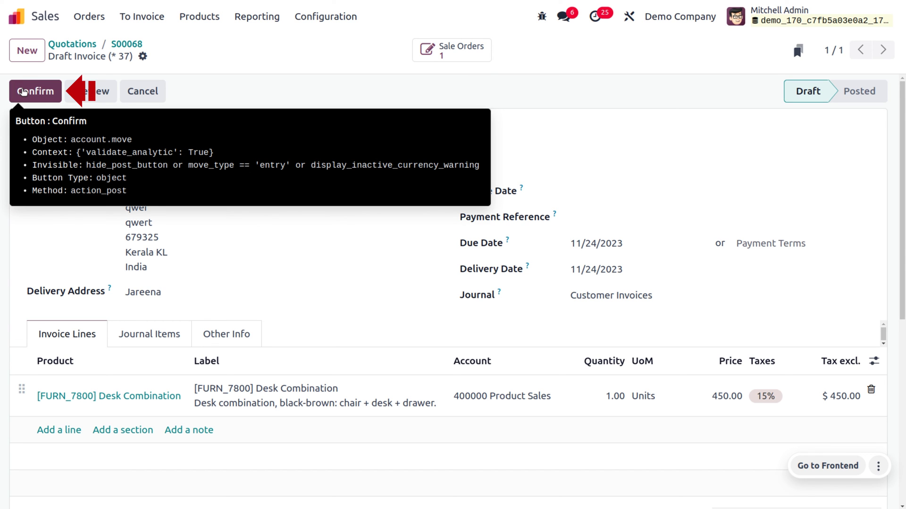
pyautogui.click(24, 92)
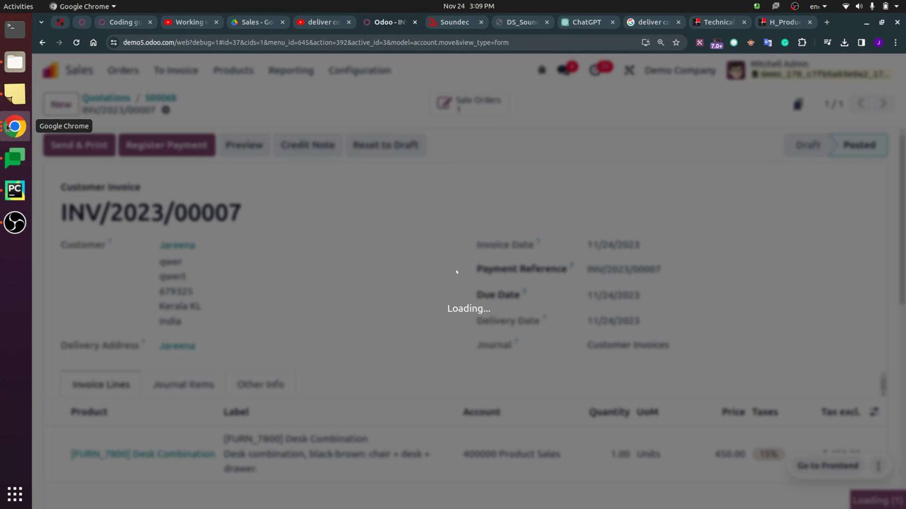
# Step: In Gmail, open the newest Desk Combination email for INV-2023-00007 and review its warranty text and PDF attachment
pyautogui.click(12, 127)
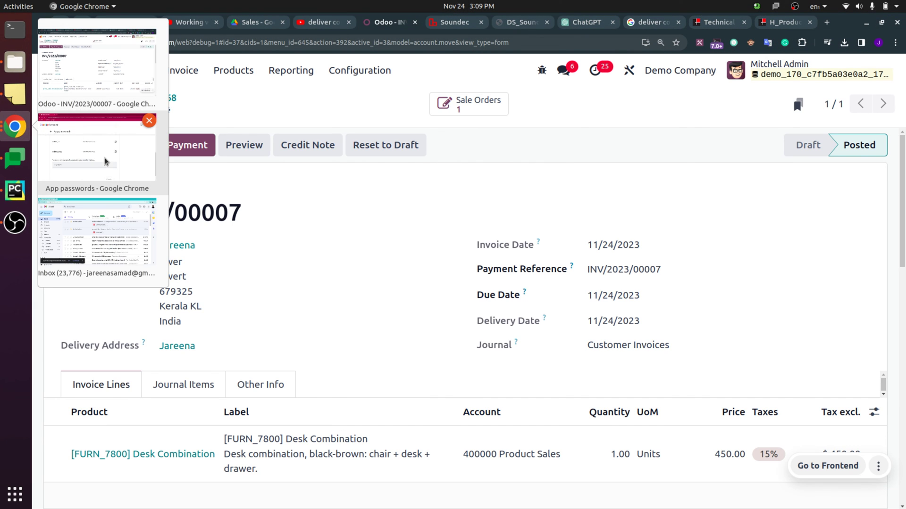
pyautogui.click(114, 213)
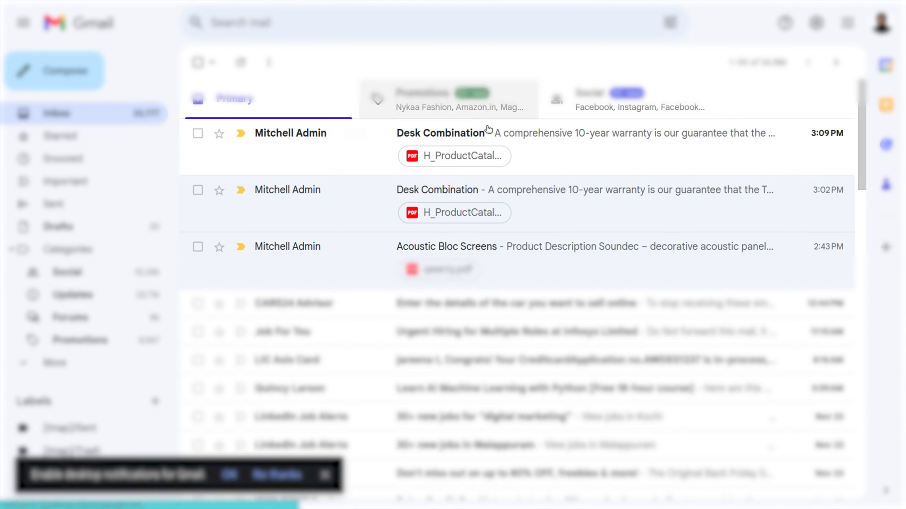
pyautogui.click(530, 147)
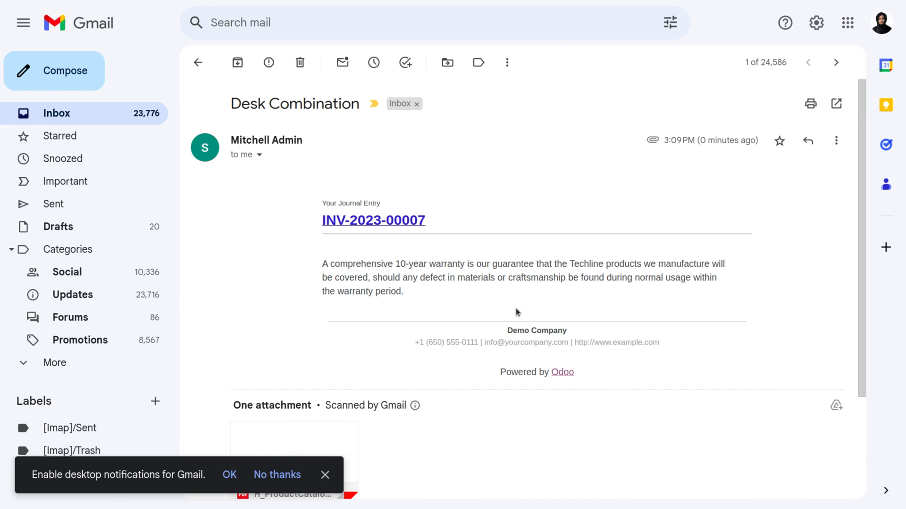
pyautogui.scroll(-3, 477, 302)
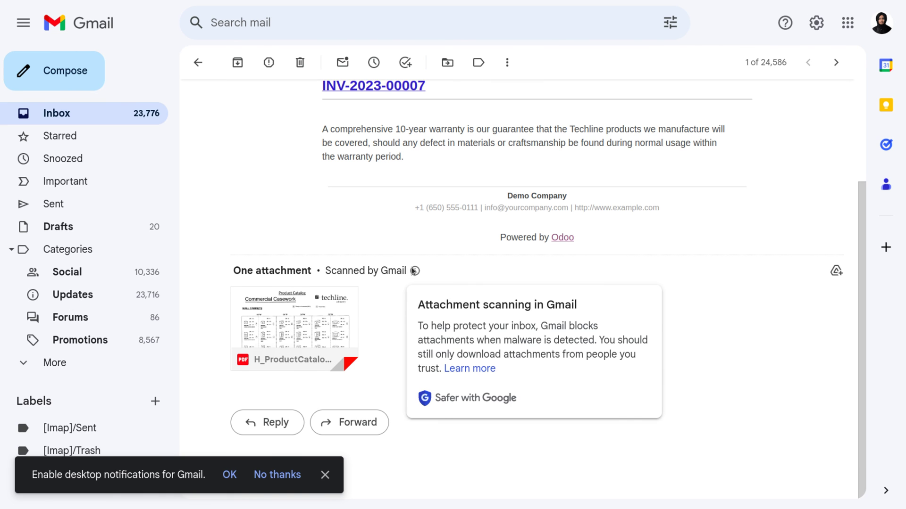
pyautogui.scroll(3, 413, 269)
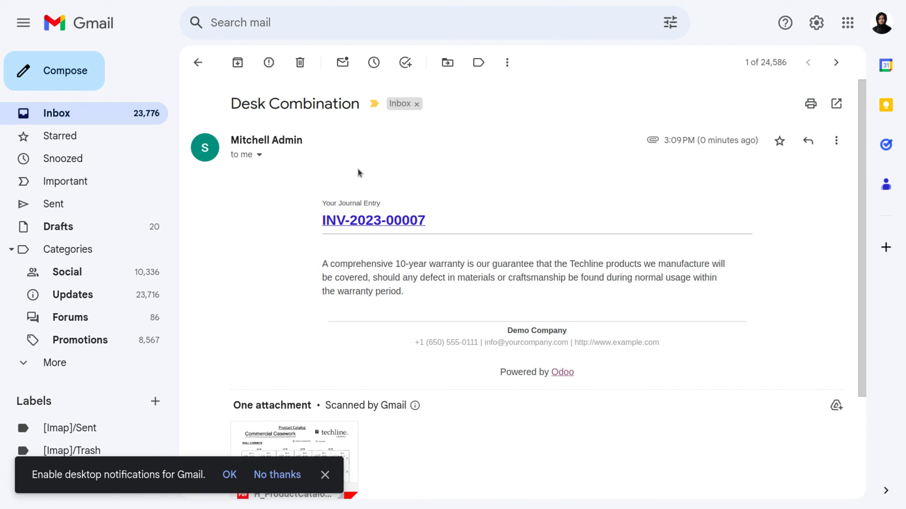